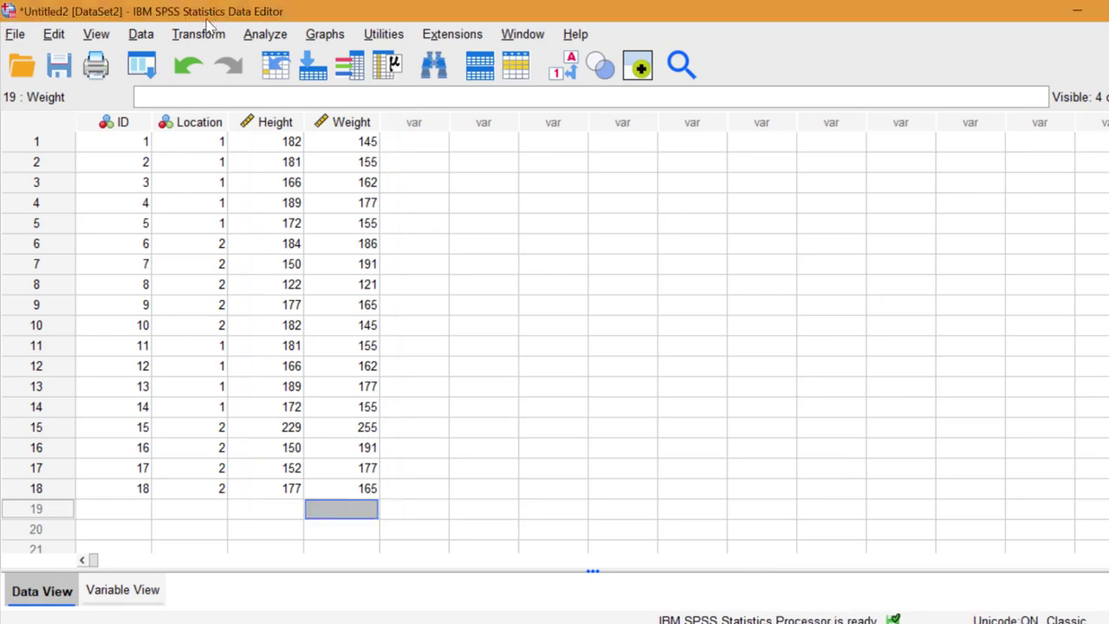
# Run Explore with Height in cm as the dependent variable, reporting 18 valid cases and mean 173.39.
pyautogui.click(257, 38)
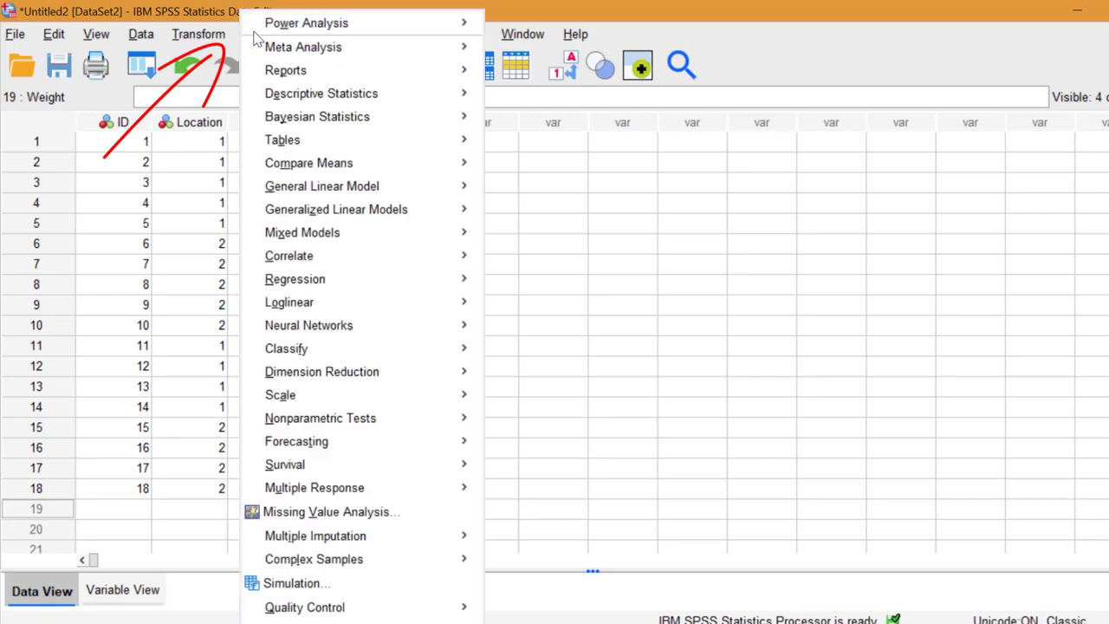
pyautogui.moveTo(311, 101)
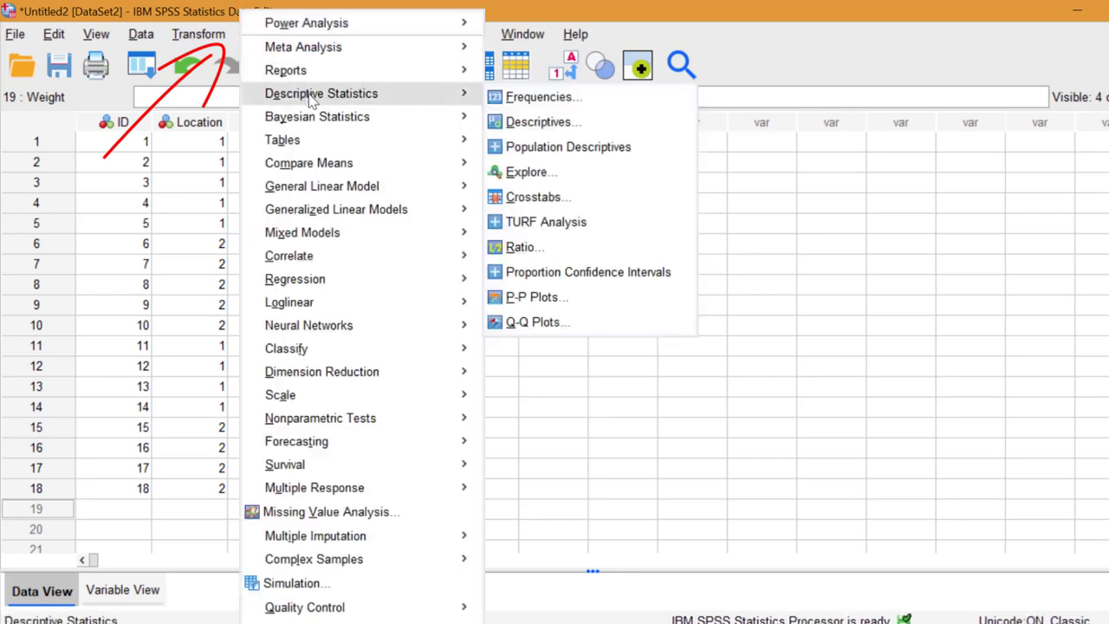
pyautogui.click(539, 175)
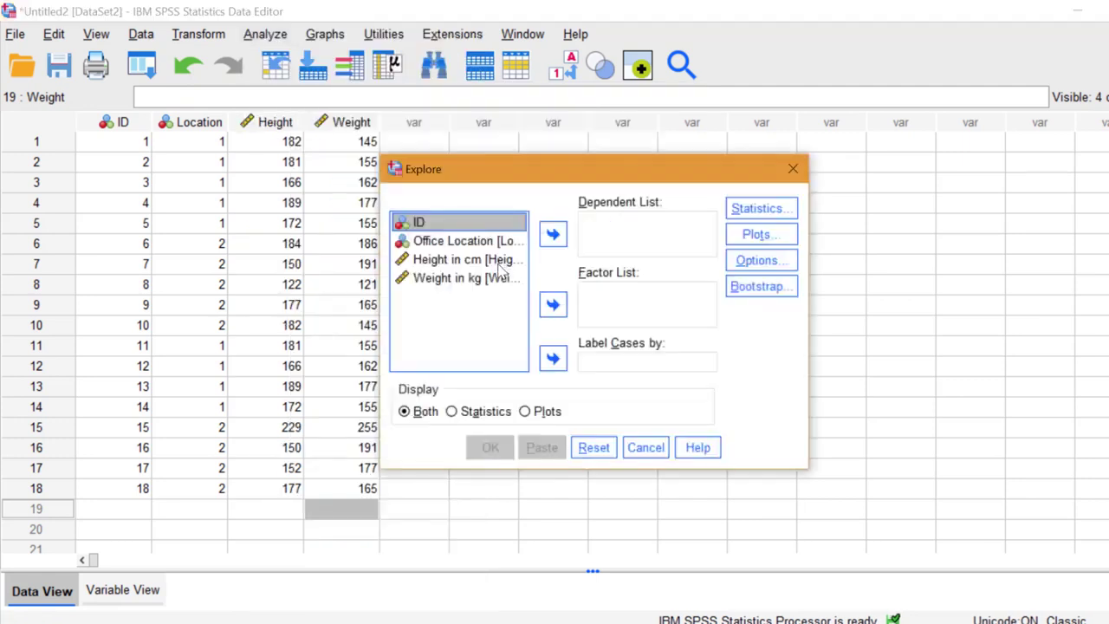
pyautogui.click(500, 262)
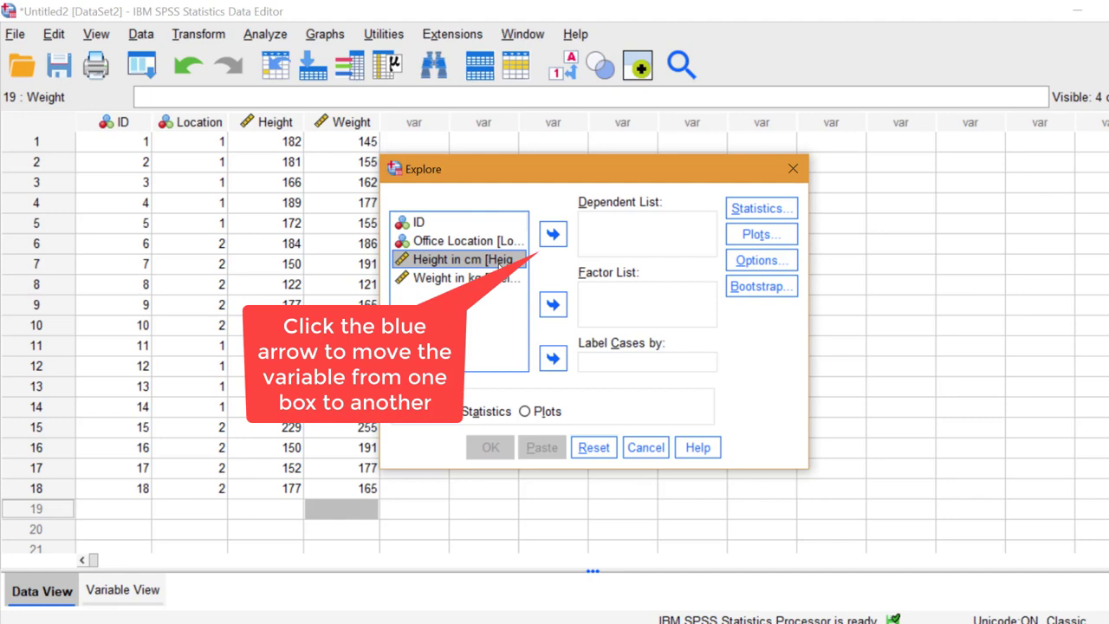
pyautogui.click(555, 234)
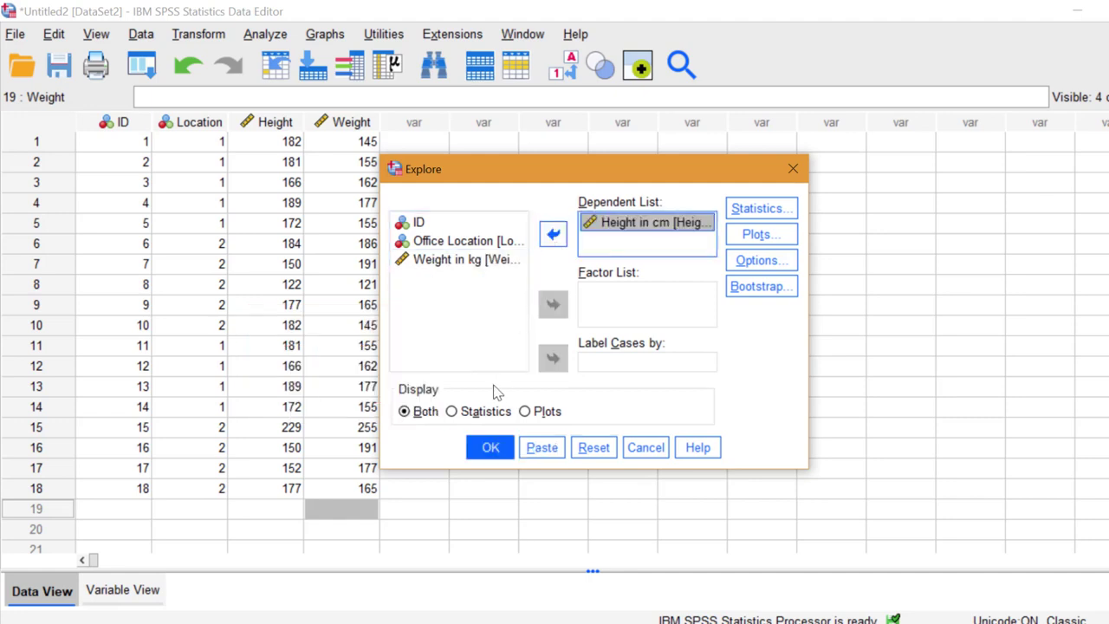
pyautogui.click(488, 448)
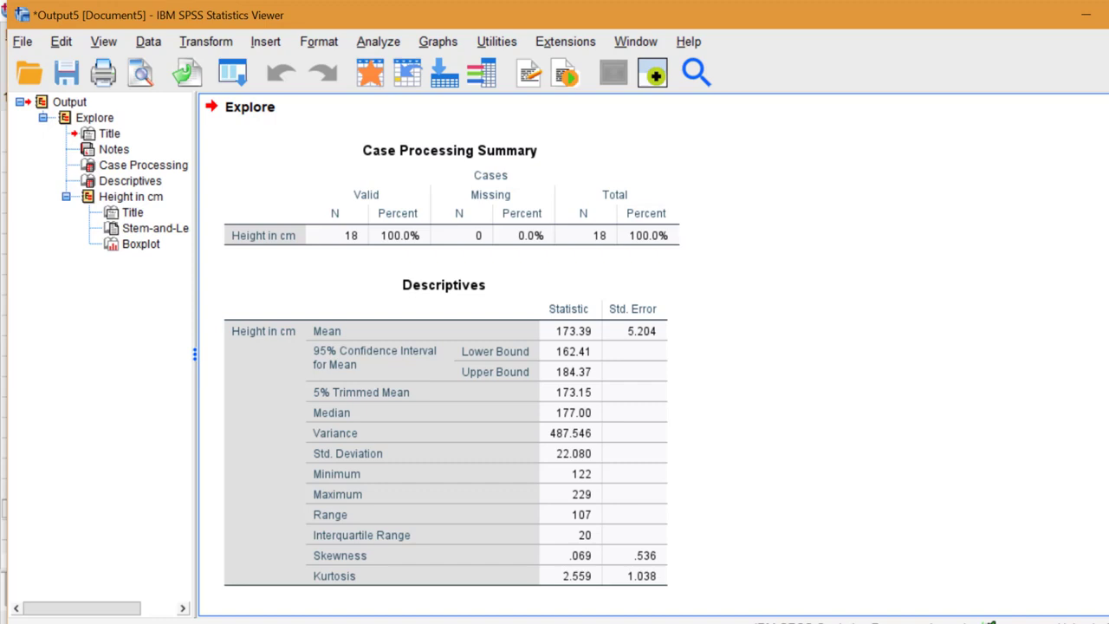
# Scroll the Viewer to the Height boxplot, which marks cases 15 and 8 as outliers.
pyautogui.scroll(-8, 443, 353)
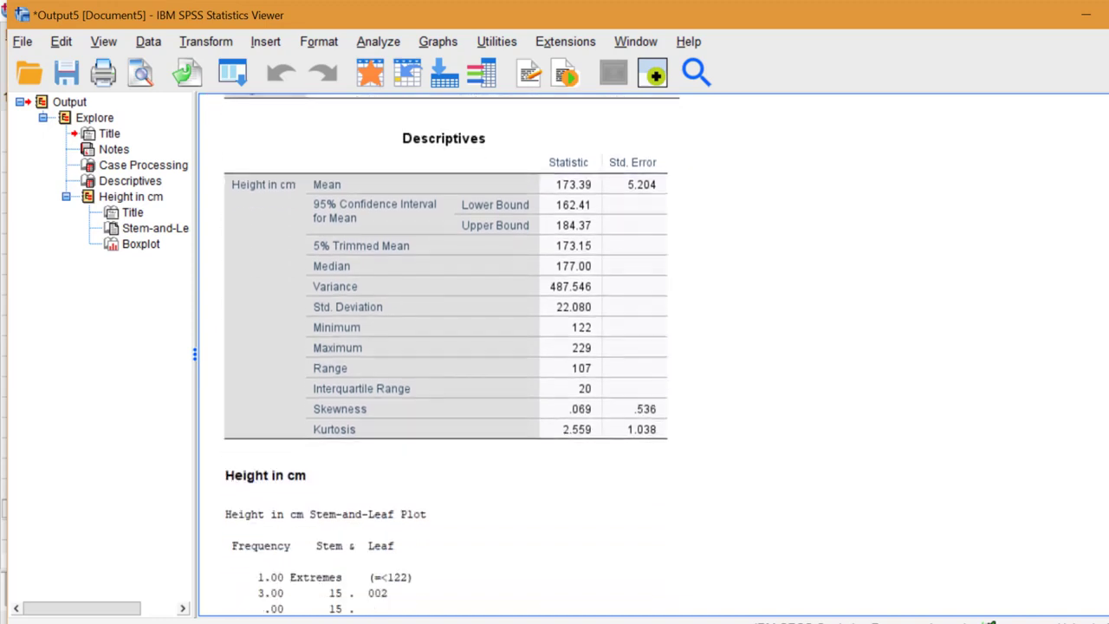
pyautogui.scroll(-3, 443, 352)
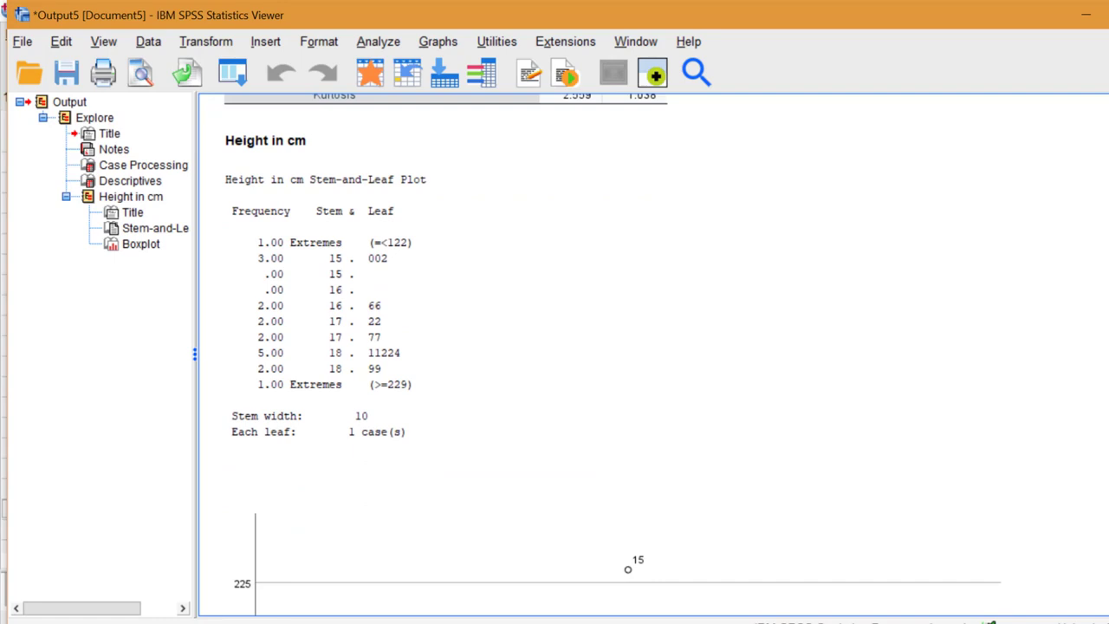
pyautogui.scroll(-8, 607, 355)
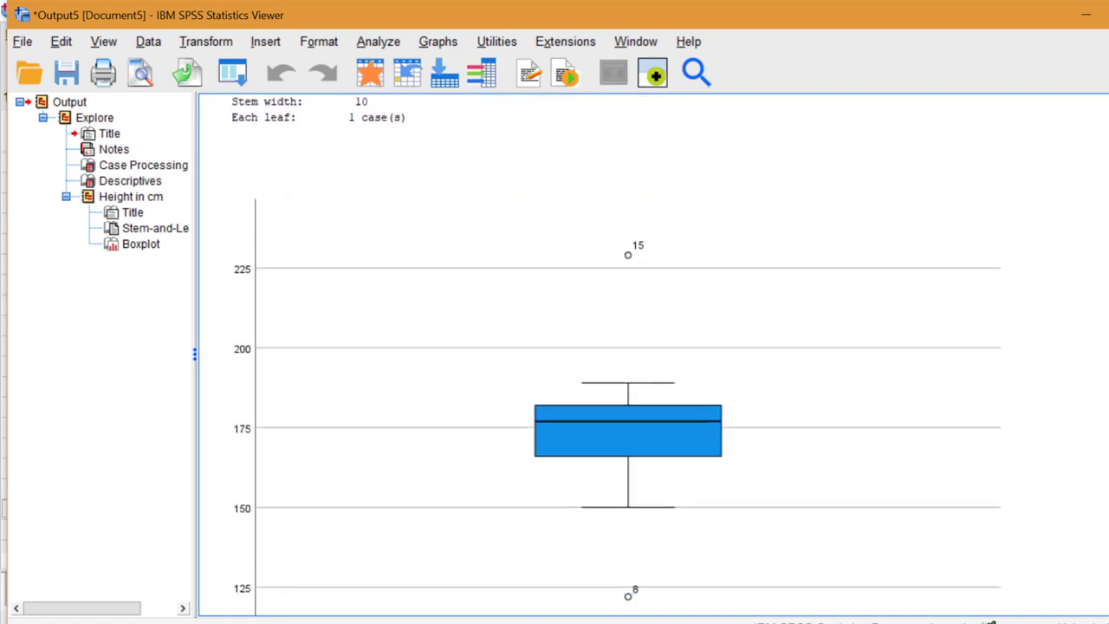
pyautogui.scroll(-1, 606, 355)
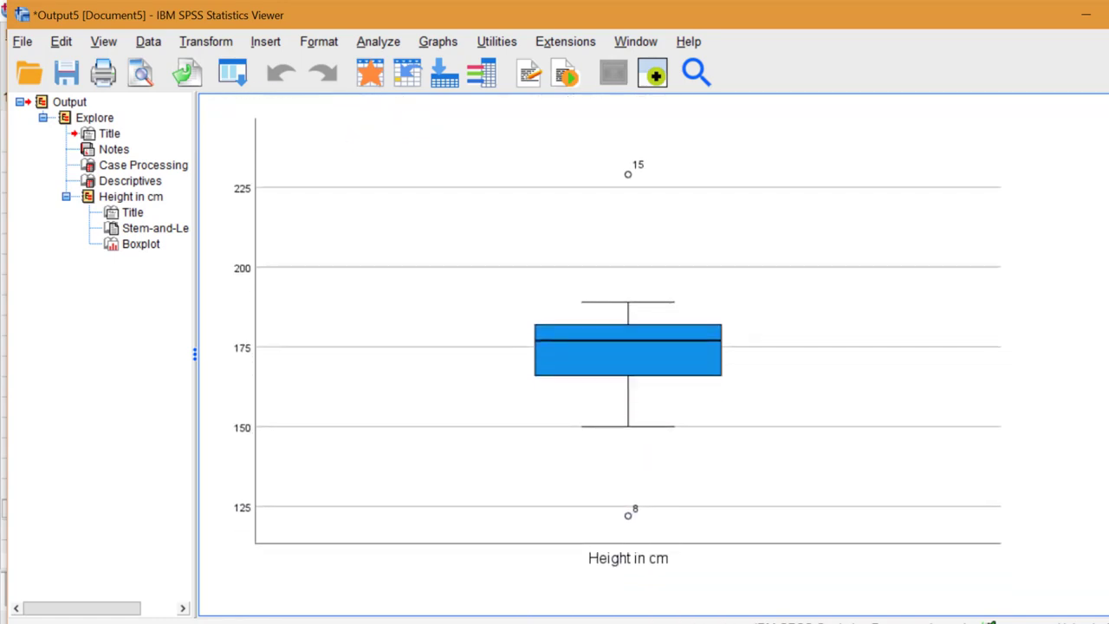
pyautogui.scroll(1, 628, 355)
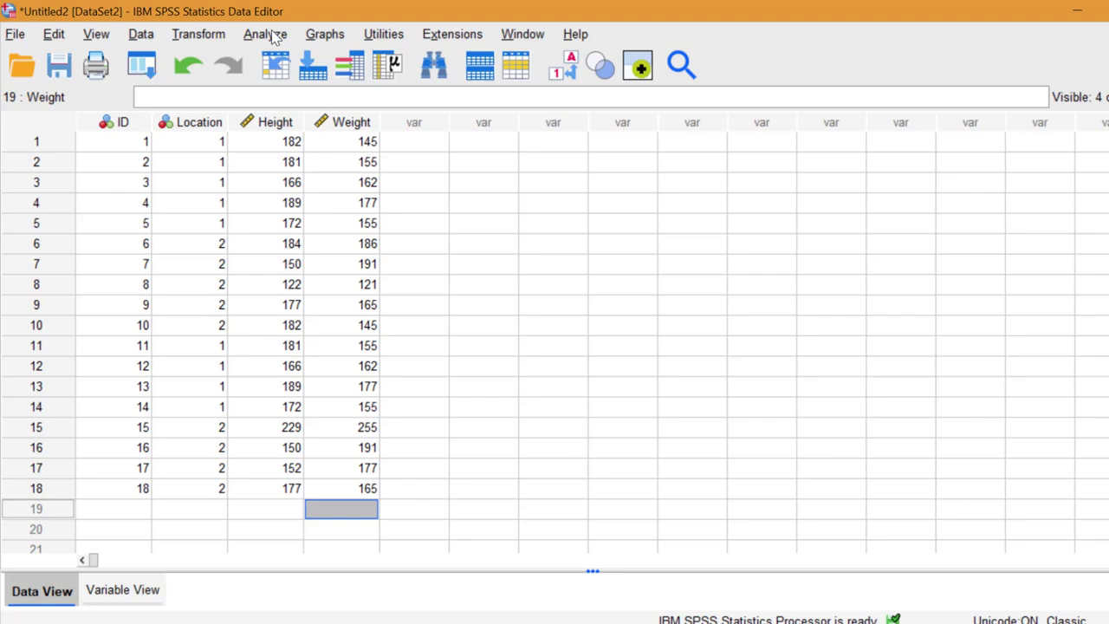
# Run Frequencies on Height in cm only, removing Weight in kg, with a normal-curve histogram.
pyautogui.click(265, 35)
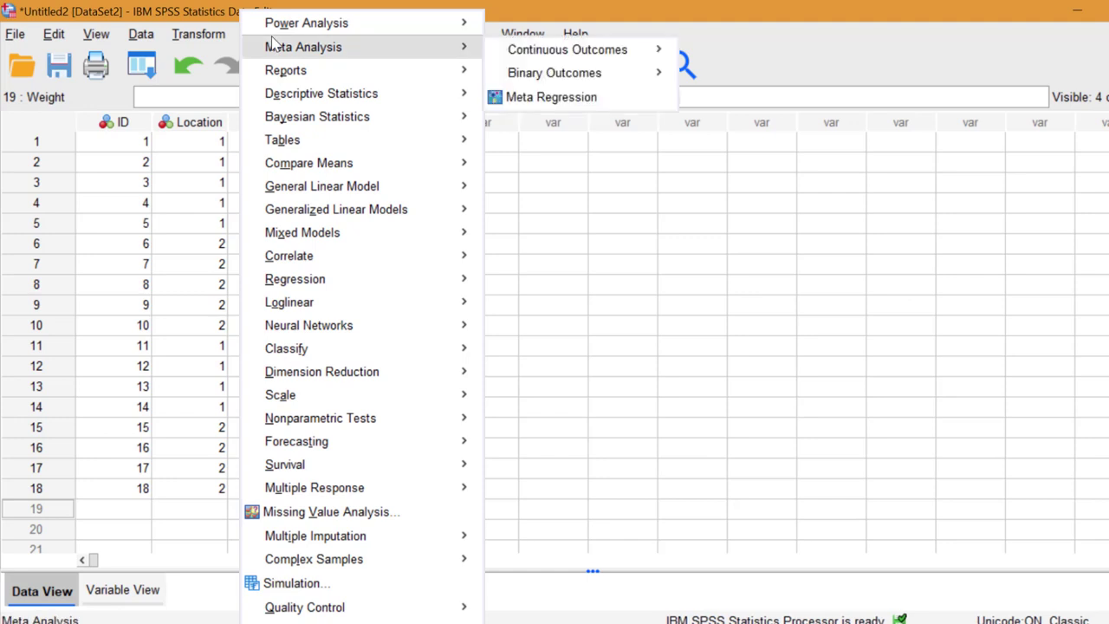
pyautogui.moveTo(291, 95)
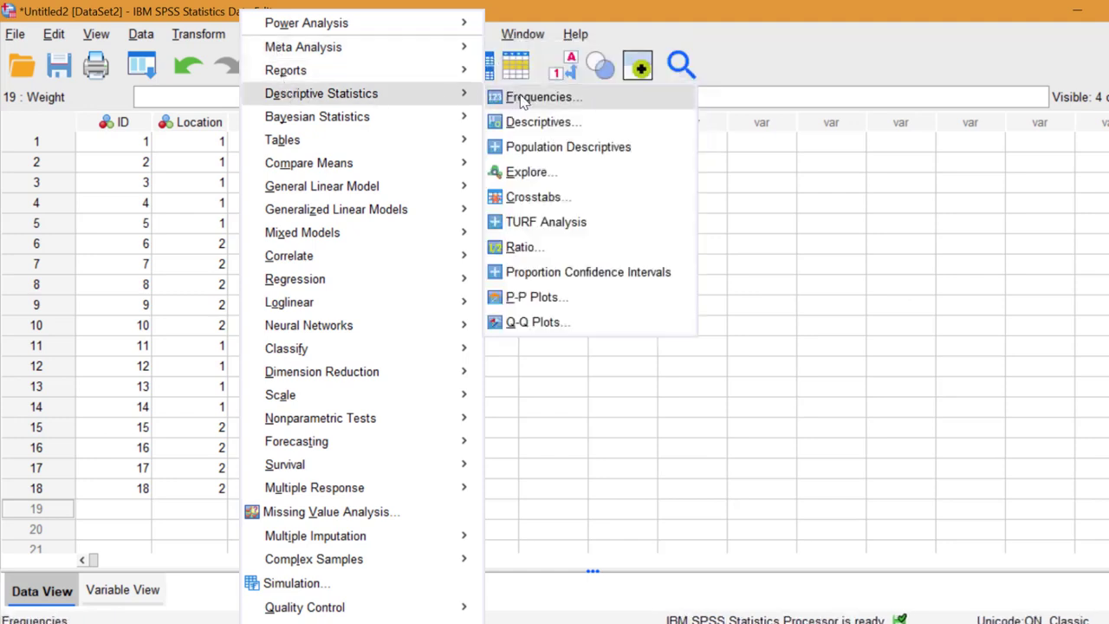
pyautogui.click(523, 99)
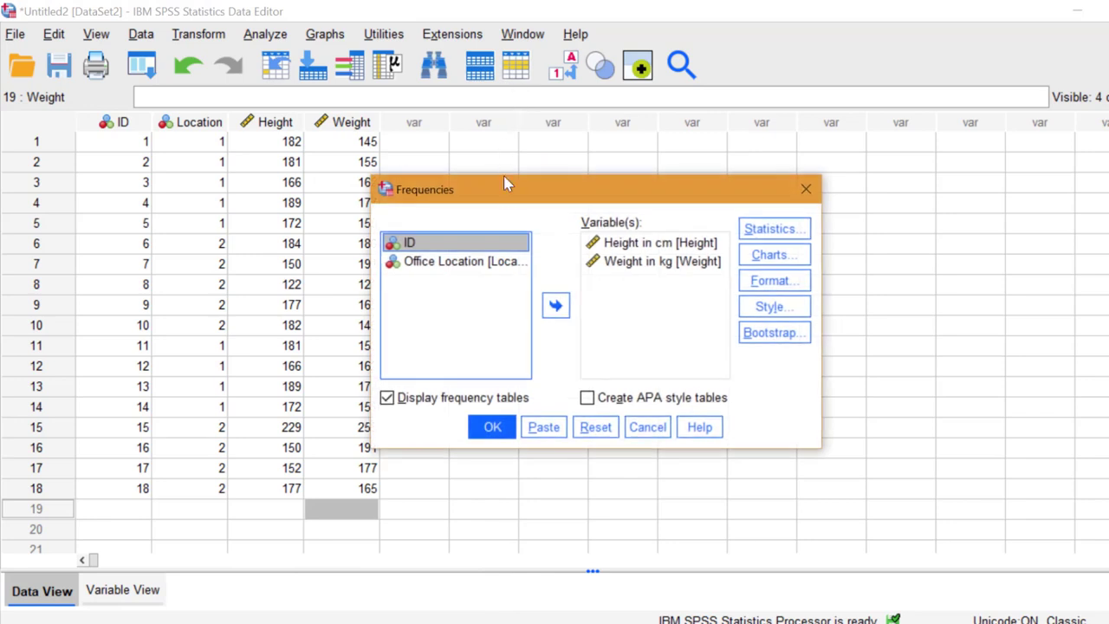
pyautogui.click(622, 267)
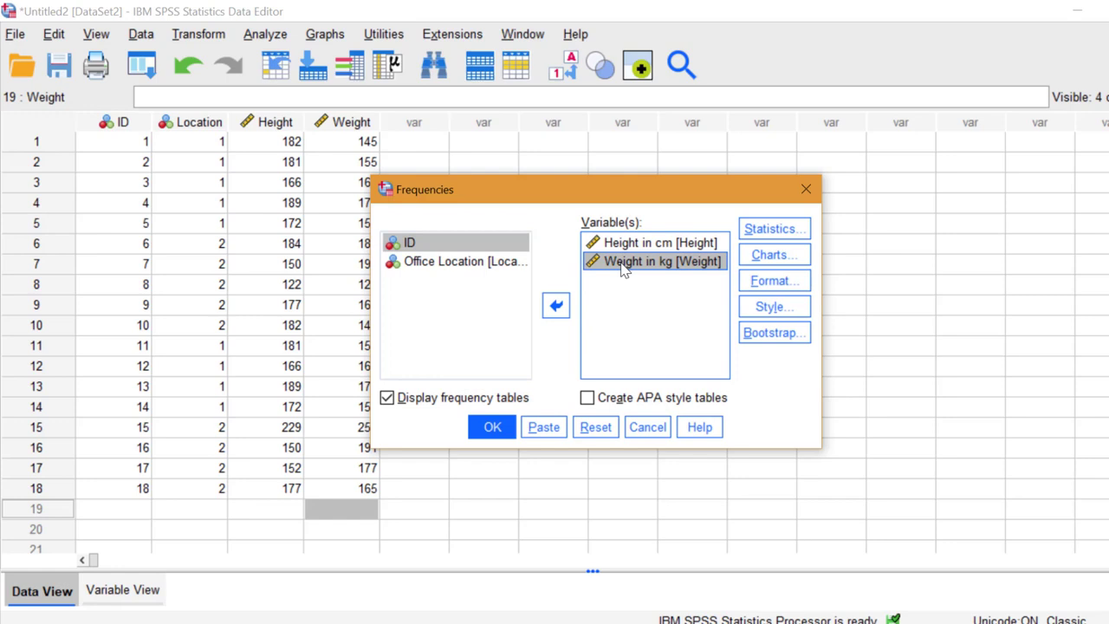
pyautogui.click(557, 307)
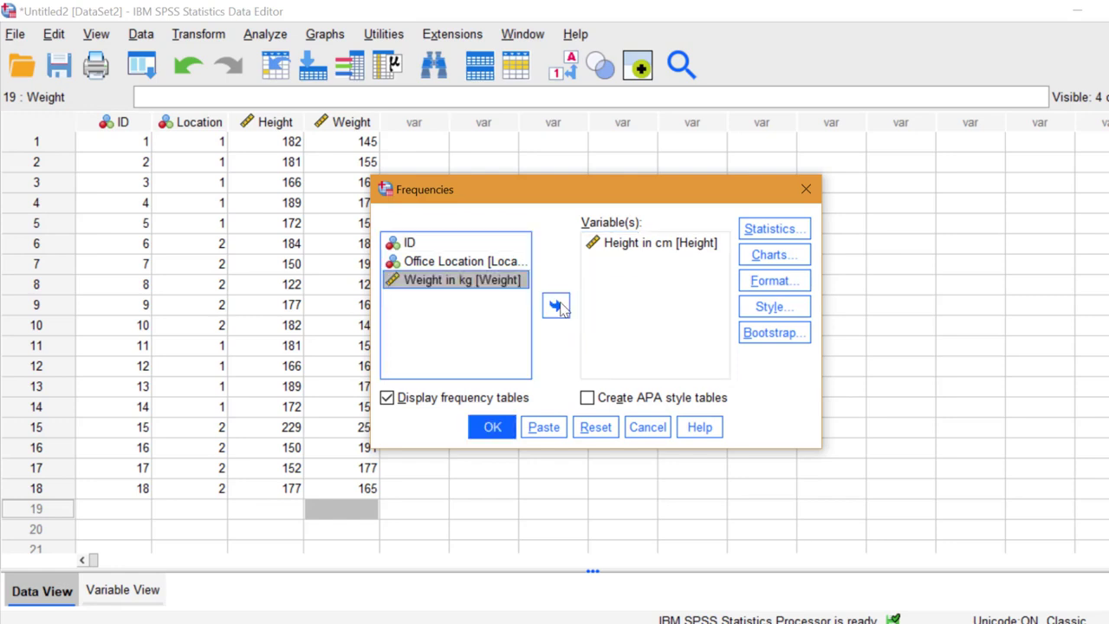
pyautogui.click(773, 265)
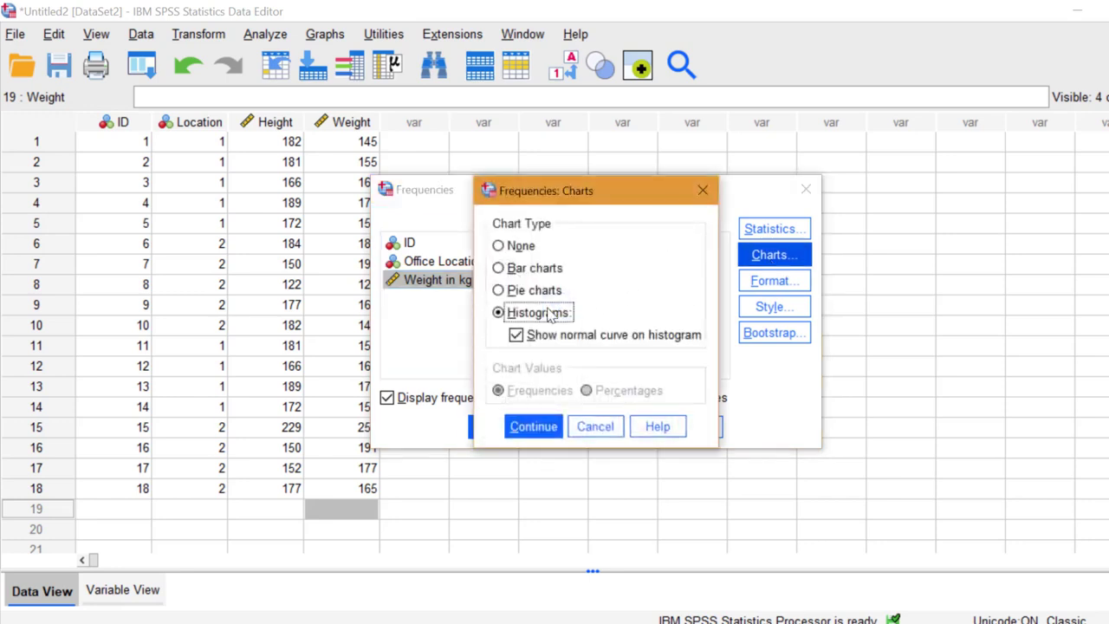
pyautogui.click(535, 424)
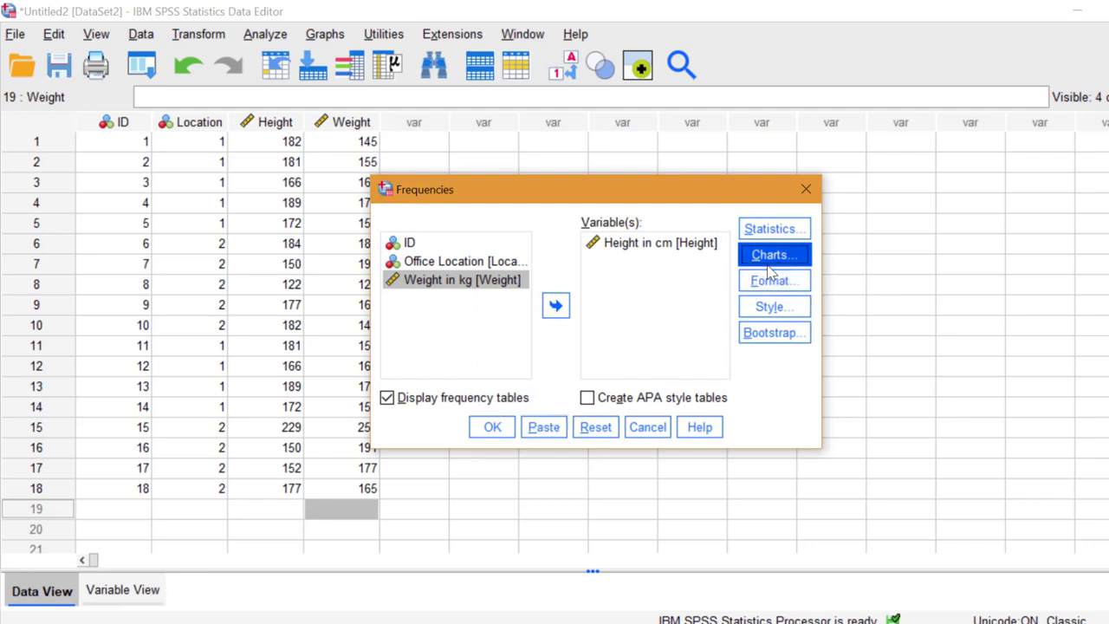
pyautogui.click(491, 428)
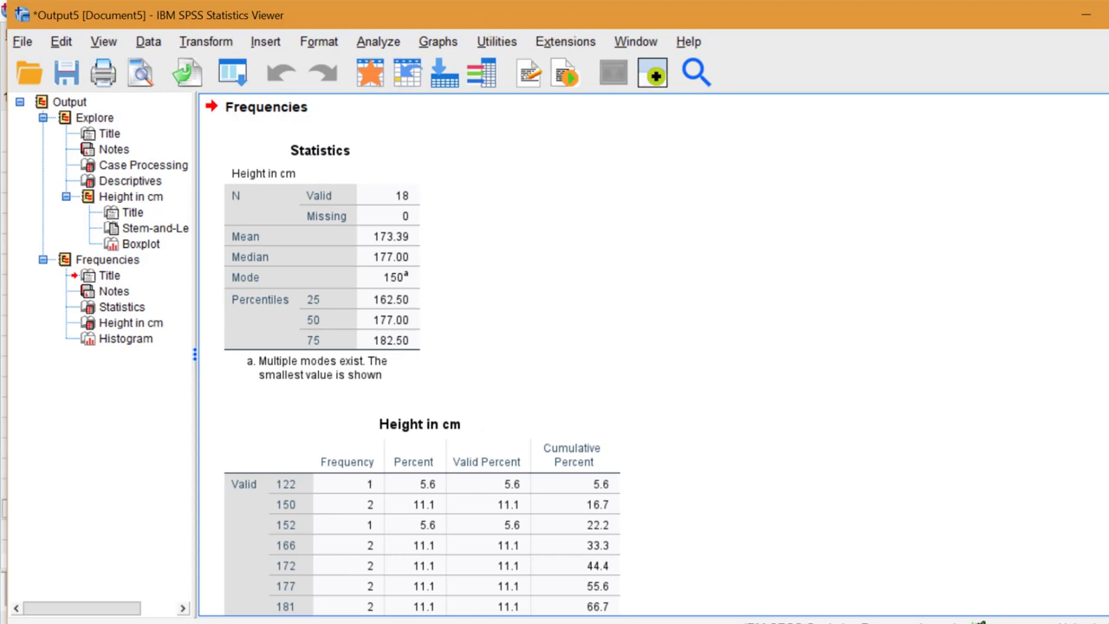
# Select the height histogram in the Viewer, then return to the Data Editor.
pyautogui.scroll(-15, 607, 355)
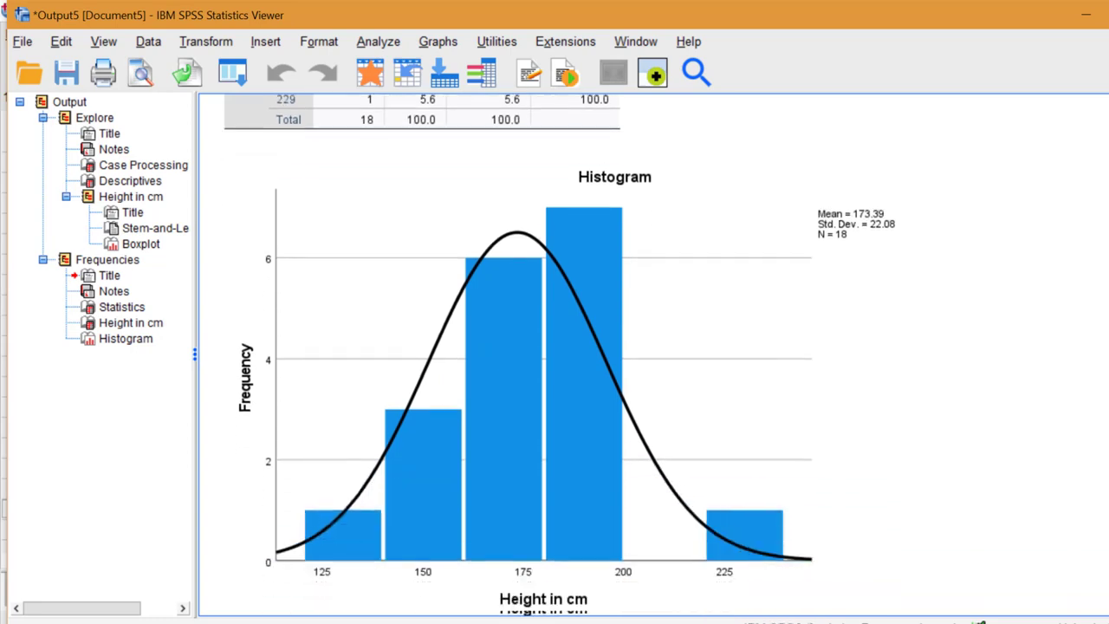
pyautogui.scroll(-1, 606, 355)
pyautogui.scroll(-1, 543, 355)
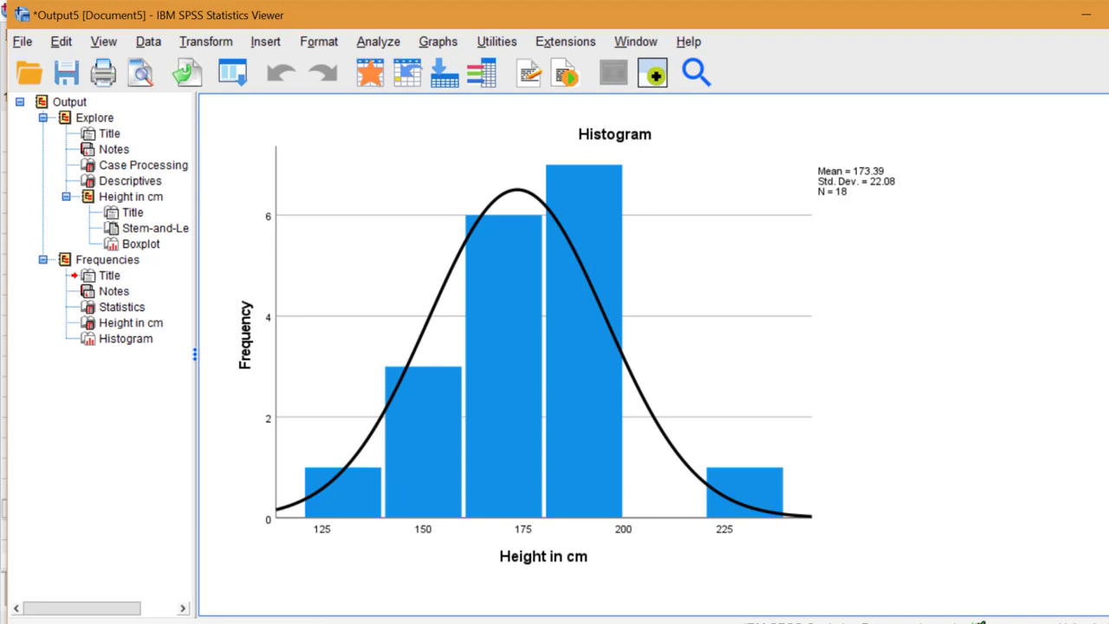
pyautogui.click(860, 525)
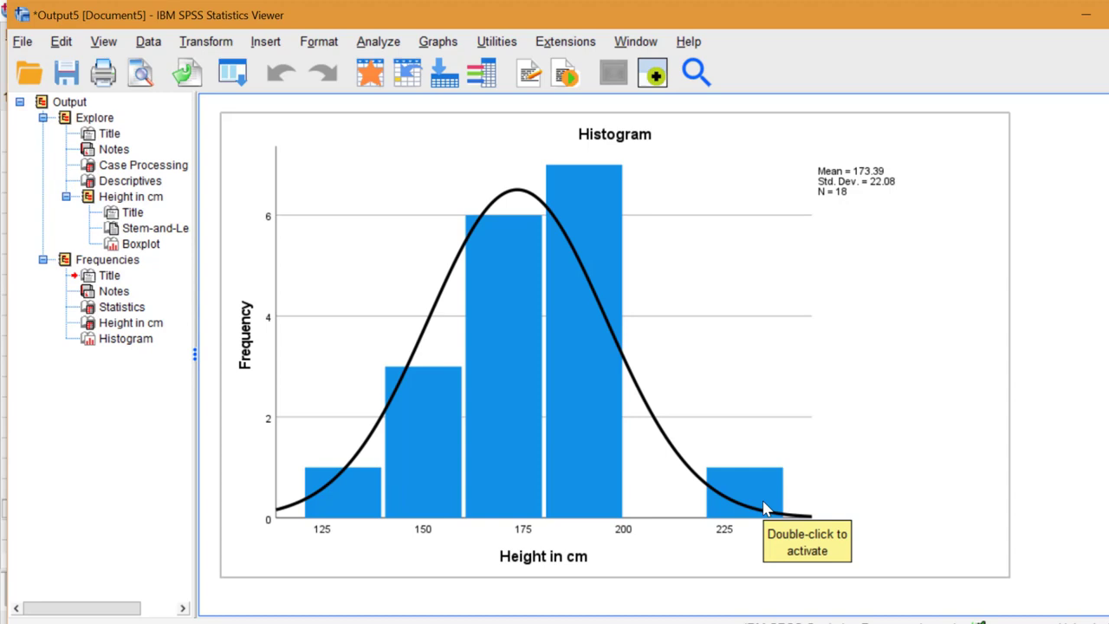
pyautogui.hotkey('alt', 'Tab')
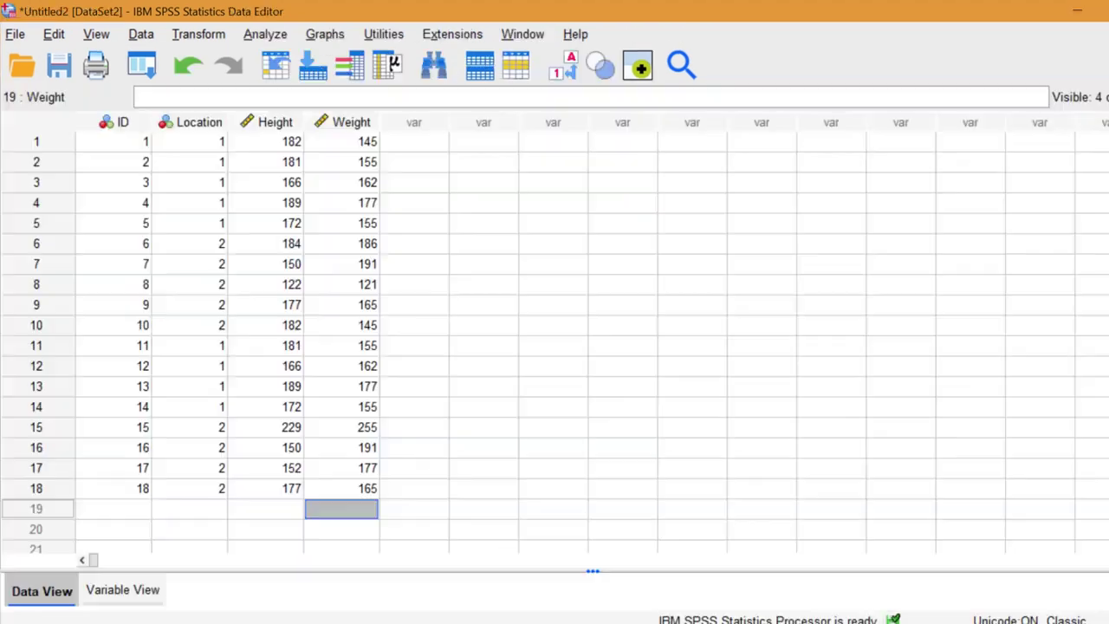
# Run Explore with Weight in kg replacing Height in cm as the only dependent variable.
pyautogui.click(265, 35)
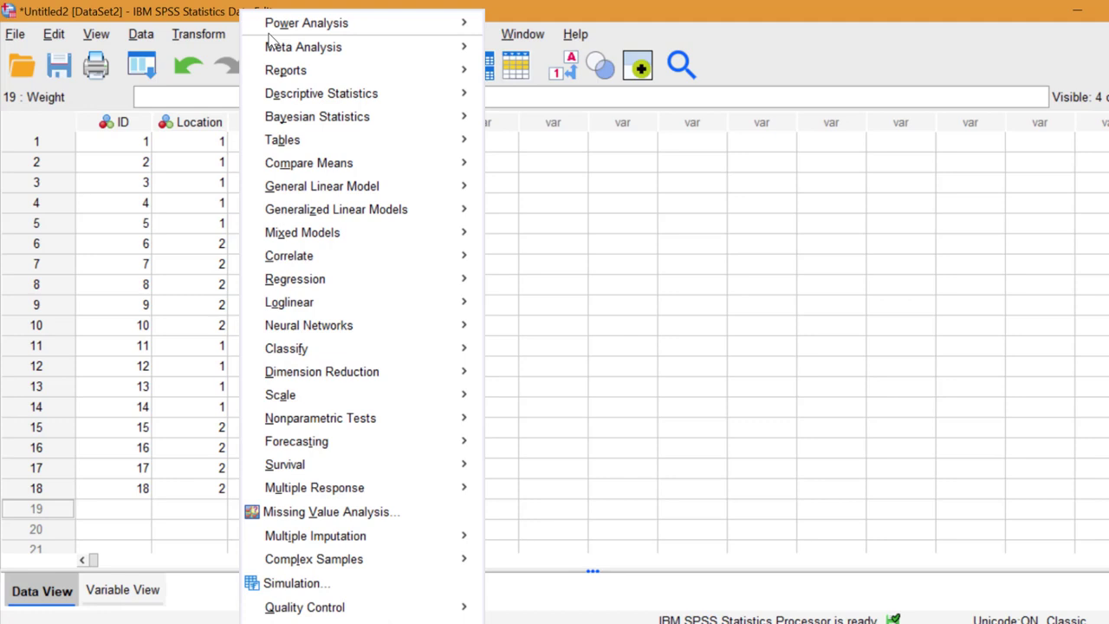
pyautogui.moveTo(368, 93)
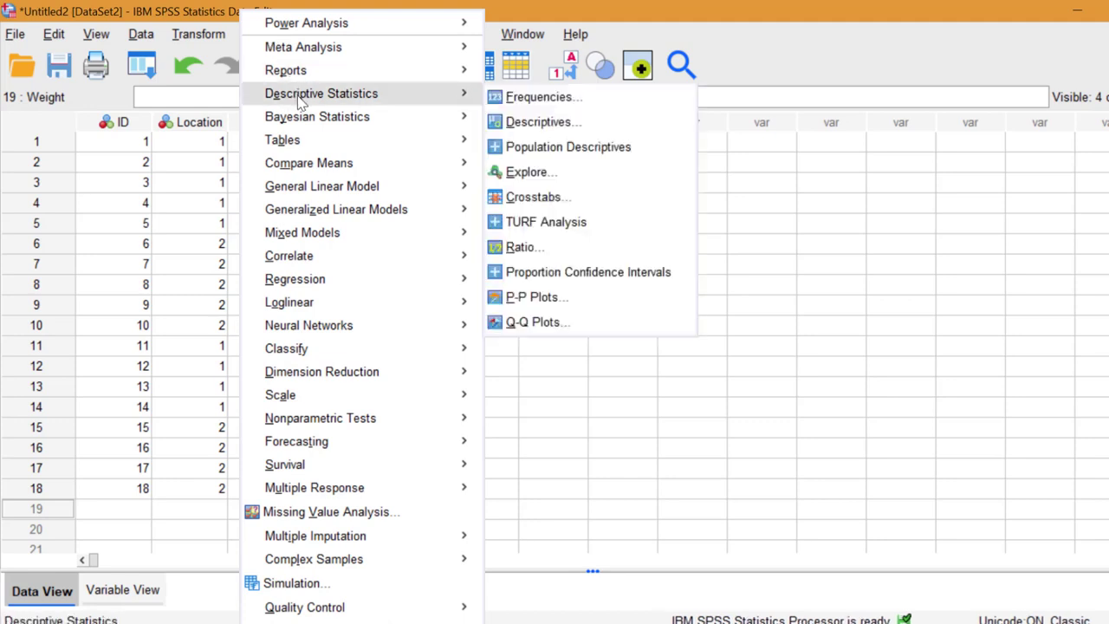
pyautogui.click(530, 172)
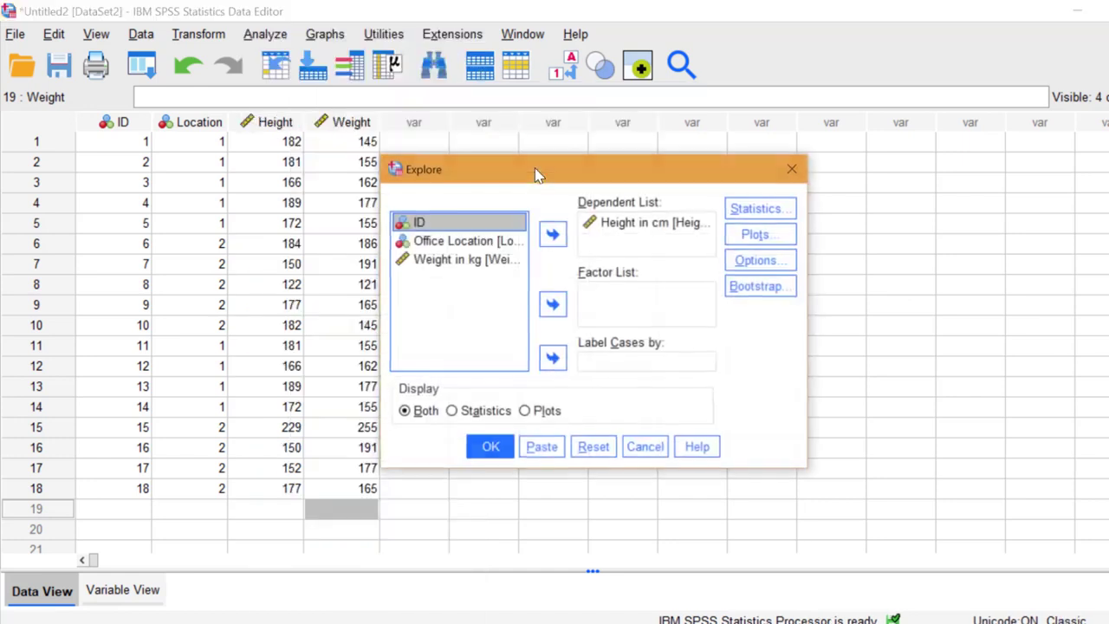
pyautogui.click(622, 226)
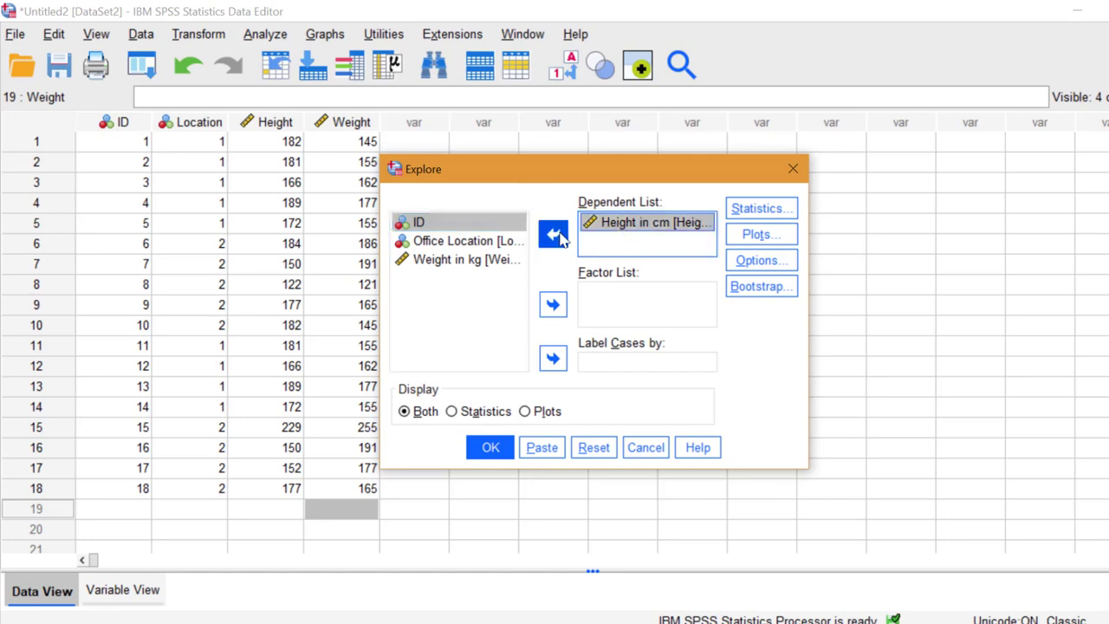
pyautogui.click(553, 237)
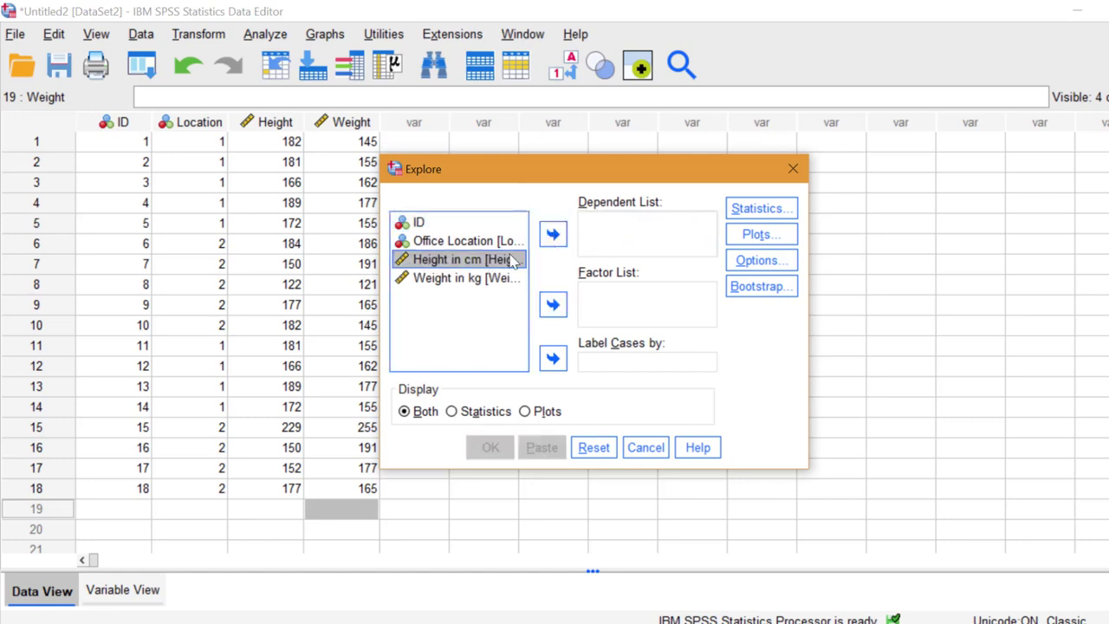
pyautogui.click(490, 281)
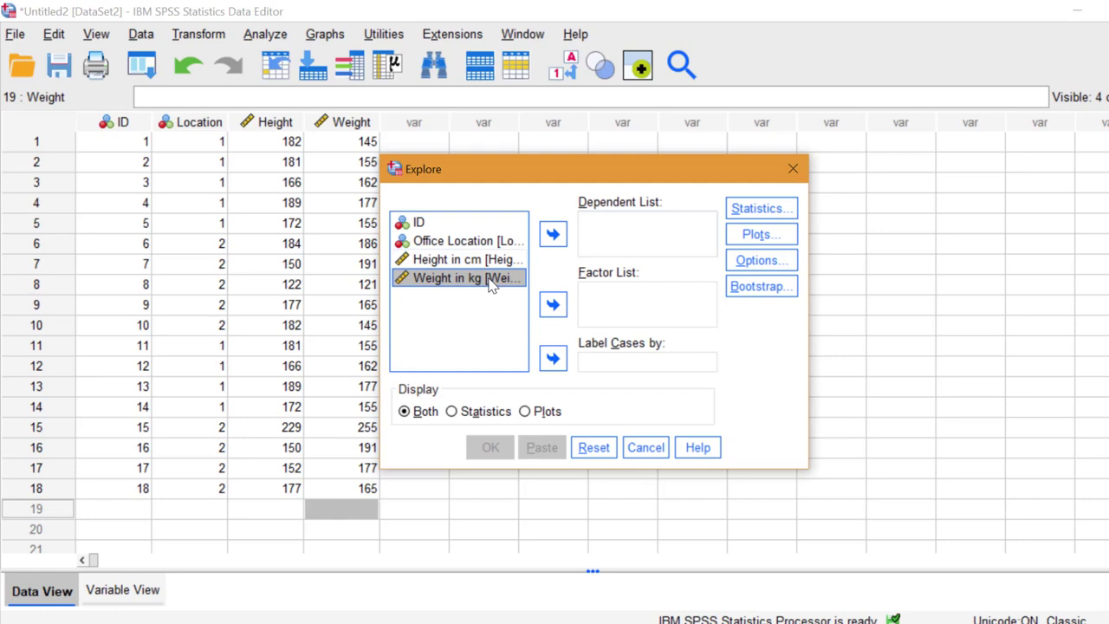
pyautogui.click(555, 238)
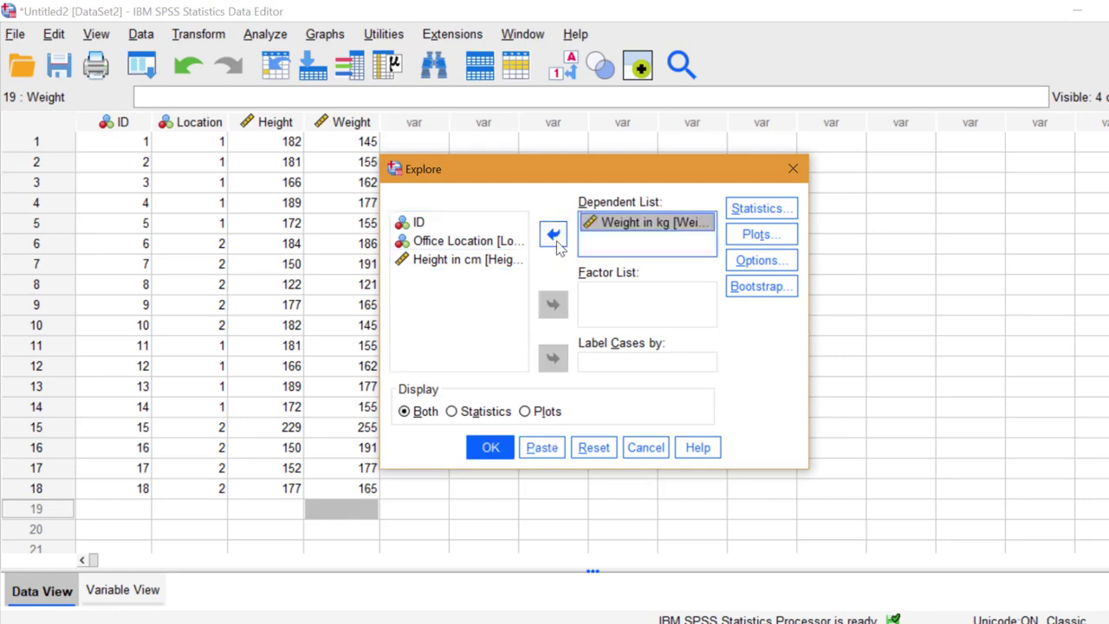
pyautogui.click(491, 450)
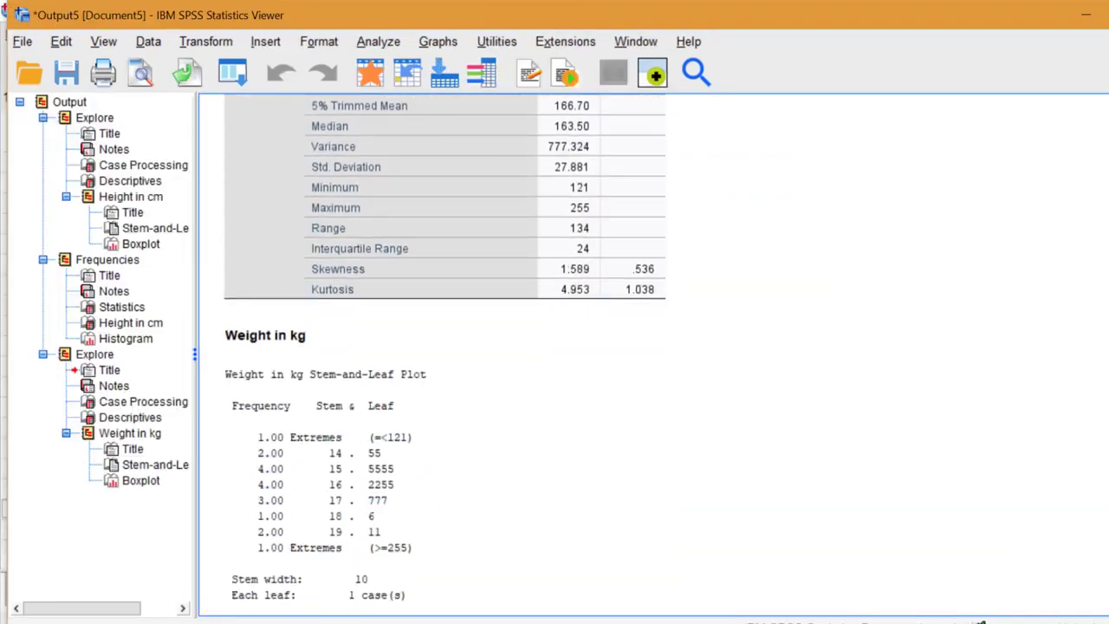
# Scroll past the weight stem-and-leaf plot to the boxplot flagging cases 15 and 8.
pyautogui.scroll(-5, 616, 355)
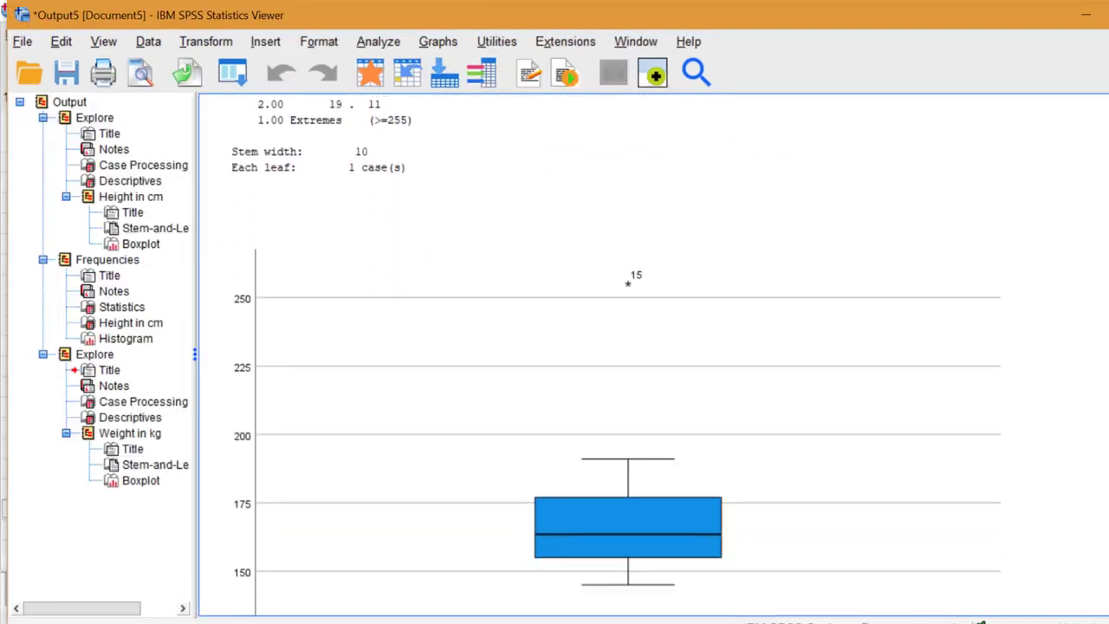
pyautogui.scroll(-1, 616, 355)
pyautogui.scroll(-1, 616, 355)
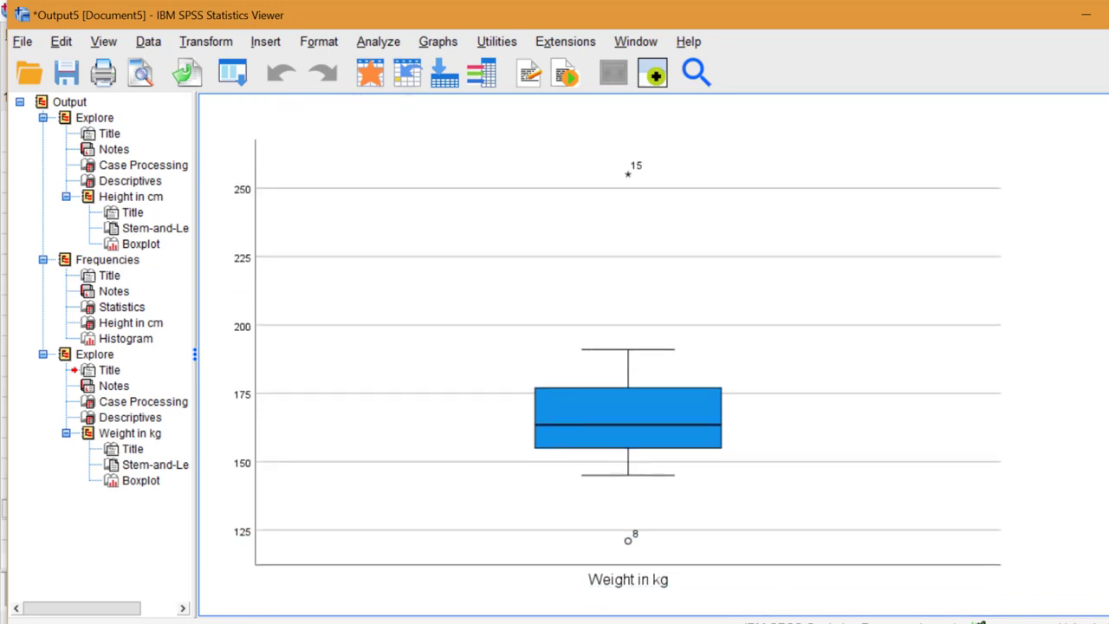
pyautogui.moveTo(637, 489); pyautogui.dragTo(596, 523)
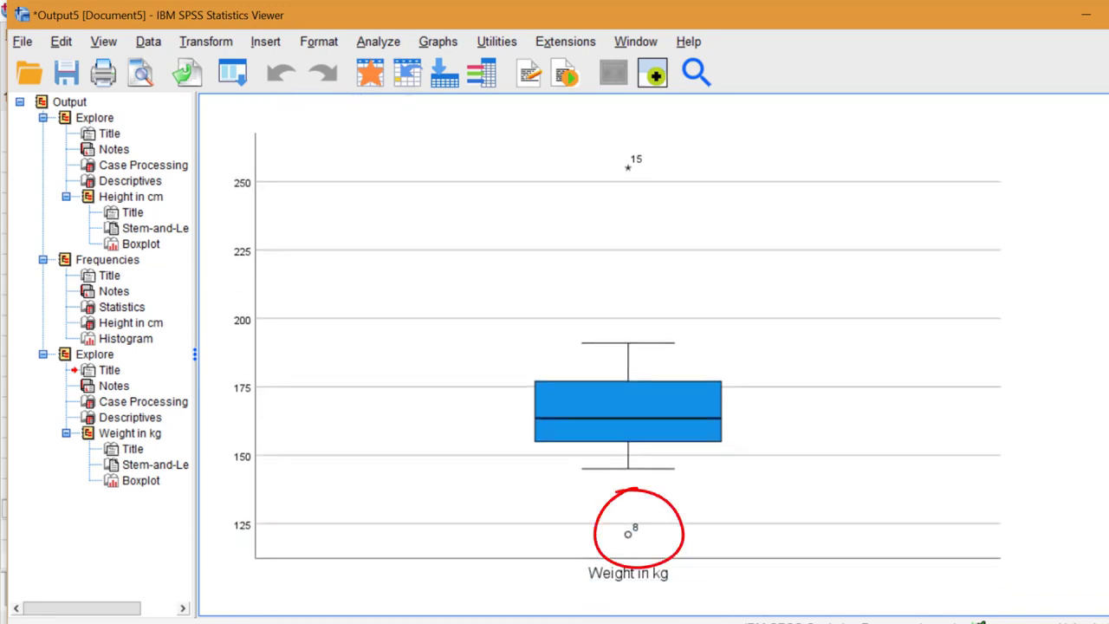